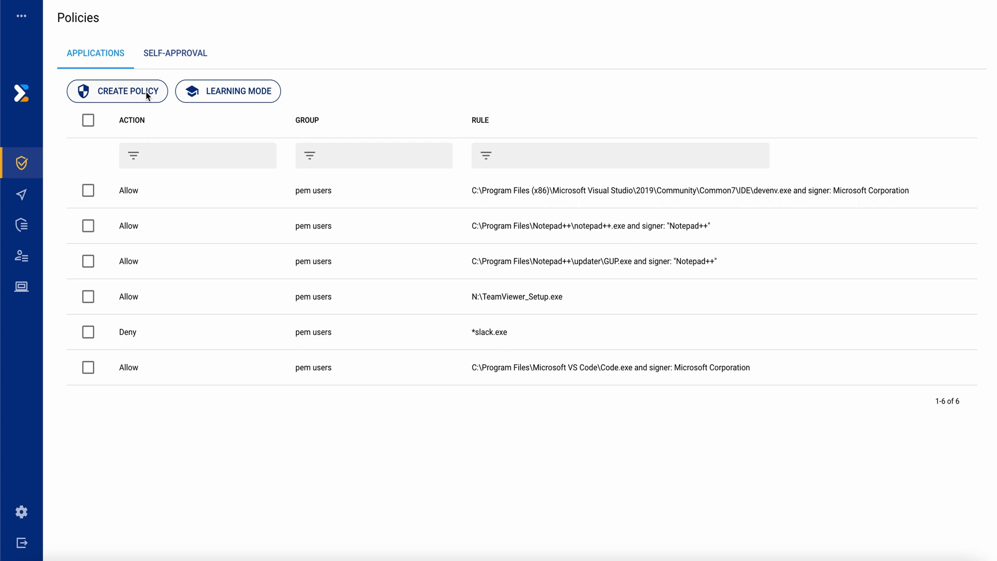
{"action": "left_click", "coordinate": [146, 93]}
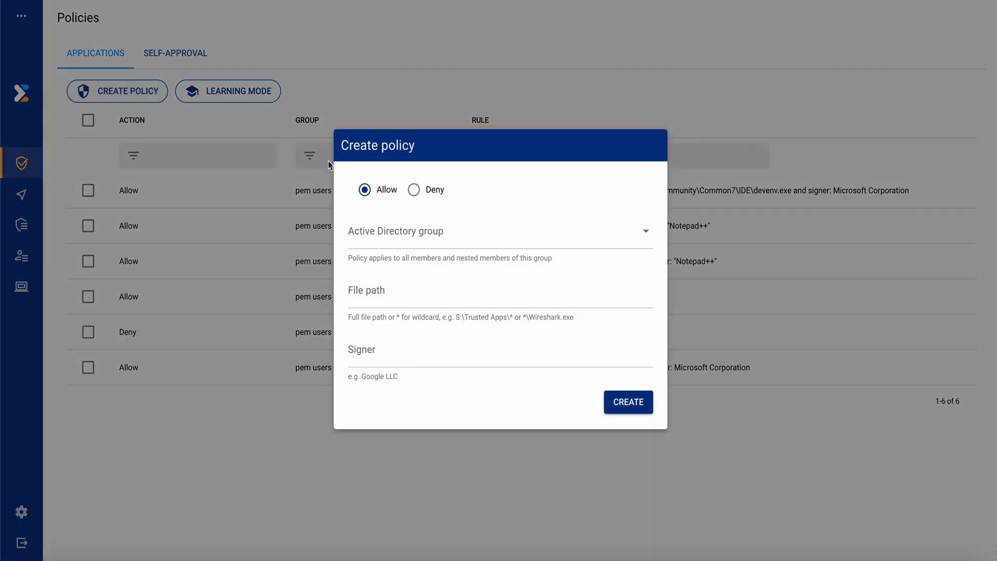
{"action": "left_click", "coordinate": [366, 188]}
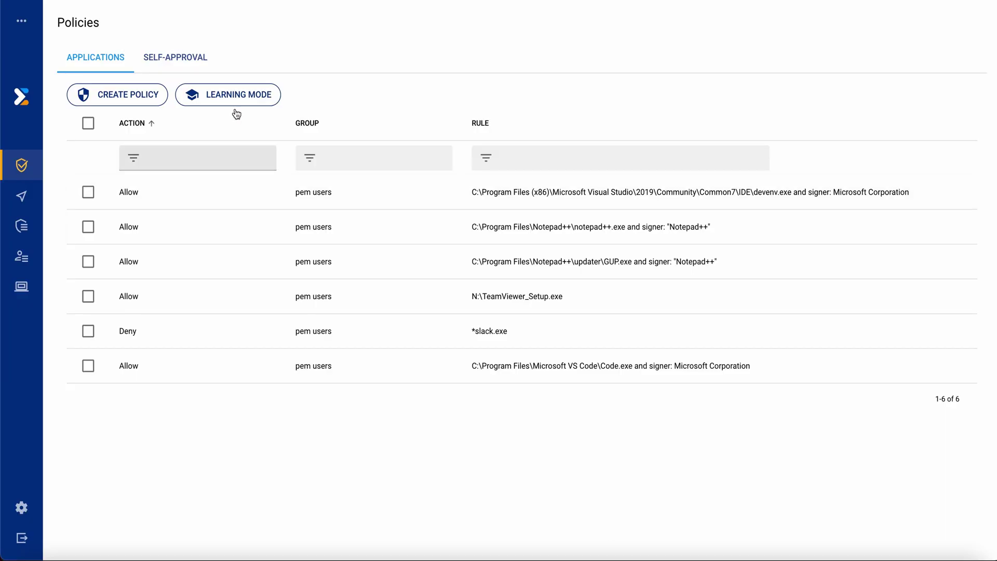
- Switch Learning Mode to Enabled and assign it the 'pem users' Active Directory group
{"action": "left_click", "coordinate": [247, 94]}
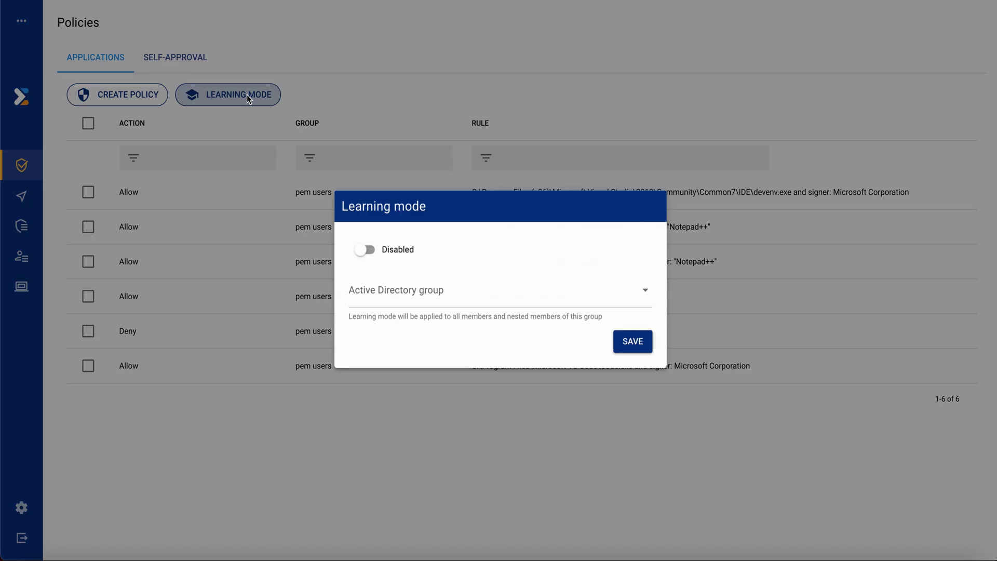
{"action": "left_click", "coordinate": [369, 249]}
{"action": "left_click", "coordinate": [397, 301]}
{"action": "type", "text": "pe"}
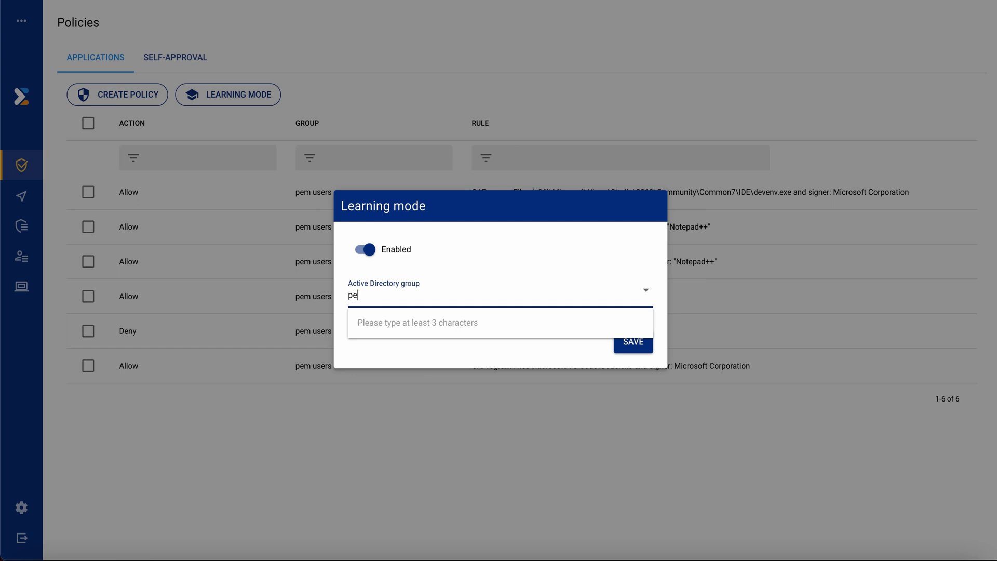
{"action": "type", "text": "m us"}
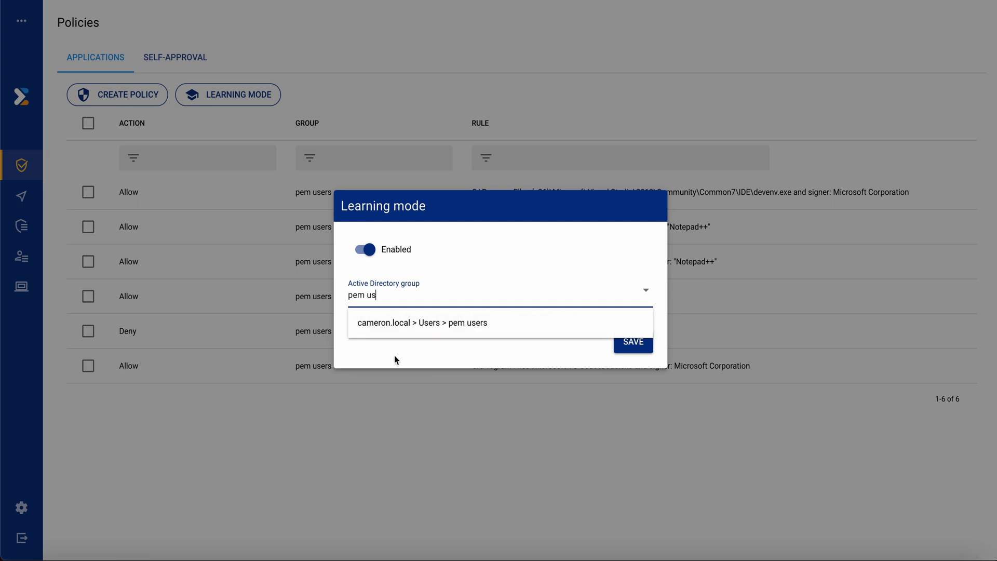
{"action": "left_click", "coordinate": [422, 323]}
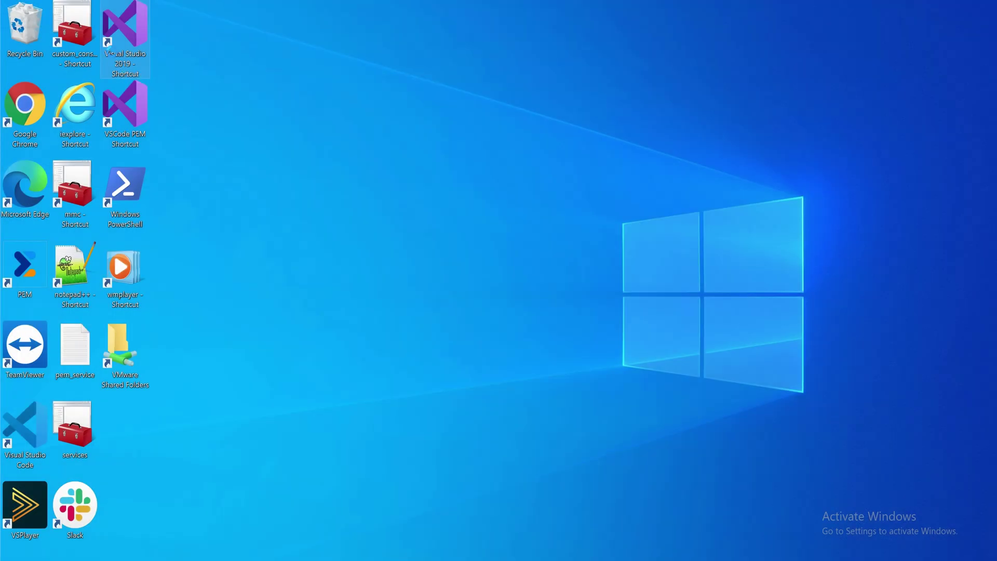
- Launch Visual Studio 2019 with 'Run as administrator using PEM' and proceed to the UAC prompt
{"action": "right_click", "coordinate": [119, 61]}
{"action": "left_click", "coordinate": [169, 112]}
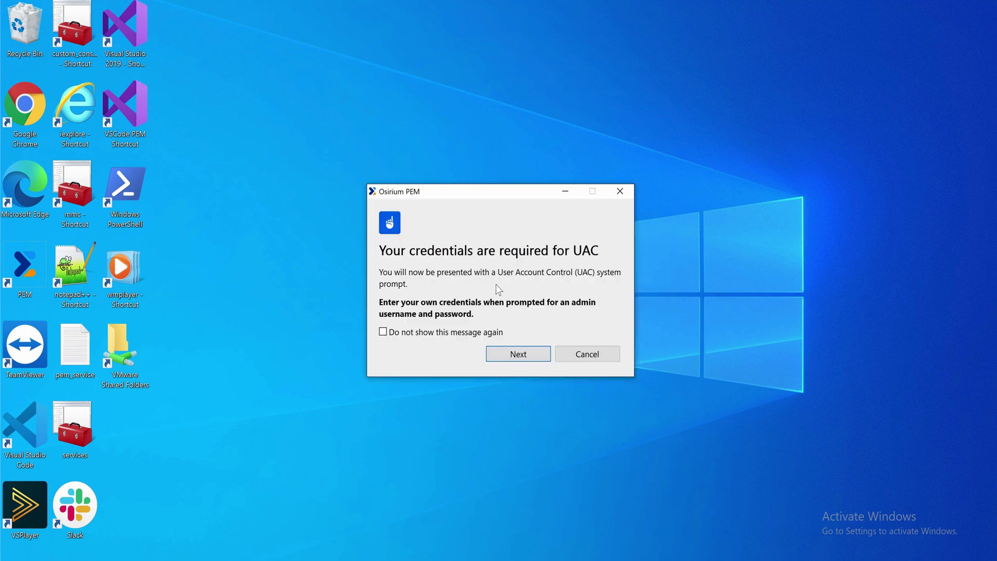
{"action": "left_click", "coordinate": [519, 354]}
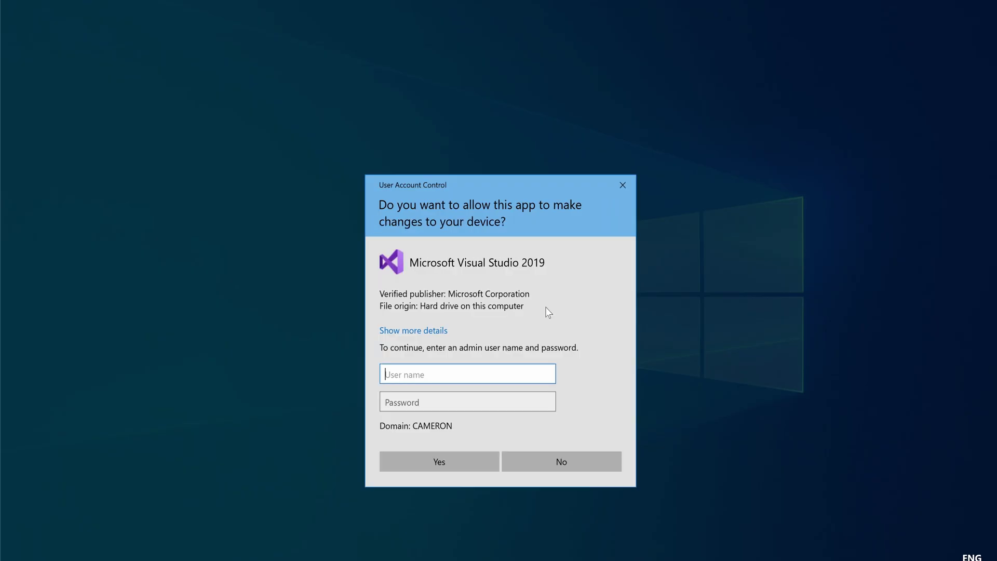
- Authenticate with the user's own account name and password, then start Visual Studio without code
{"action": "type", "text": "pemuser"}
{"action": "key", "text": "Tab"}
{"action": "type", "text": "•••••••••"}
{"action": "key", "text": "Return"}
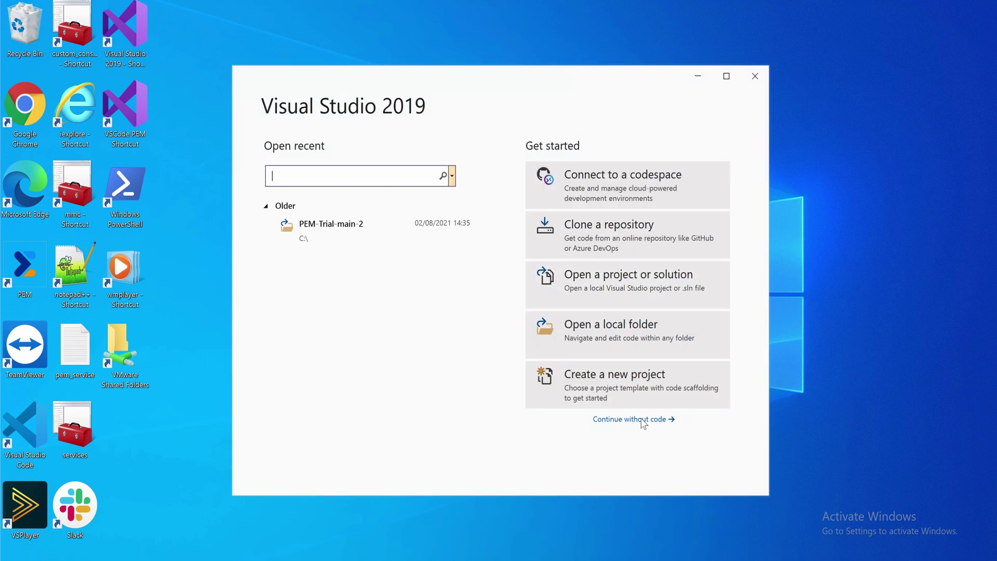
{"action": "left_click", "coordinate": [642, 419]}
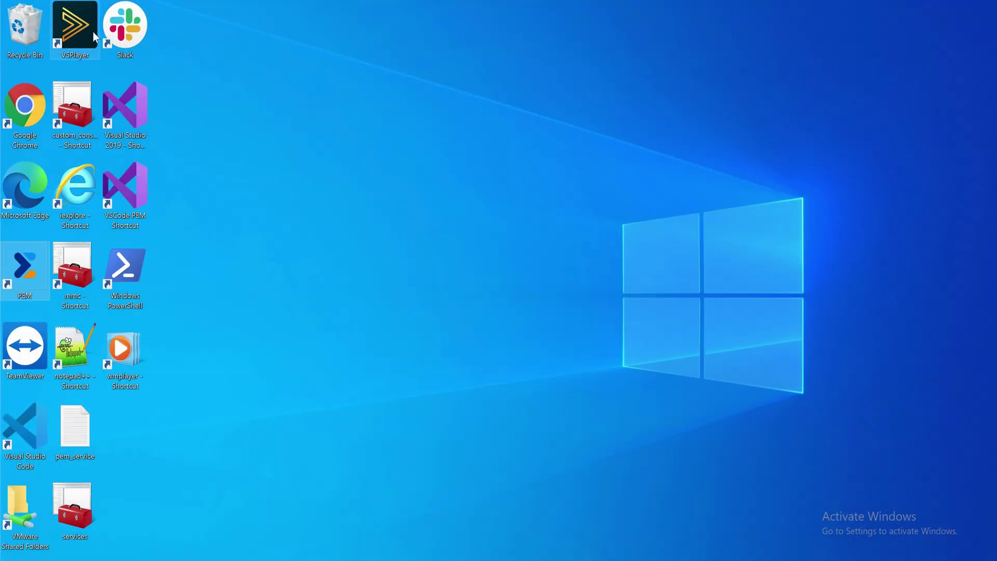
- Request administrator access to the blocked VSPlayer.exe with the reason 'I need access!'
{"action": "right_click", "coordinate": [92, 33]}
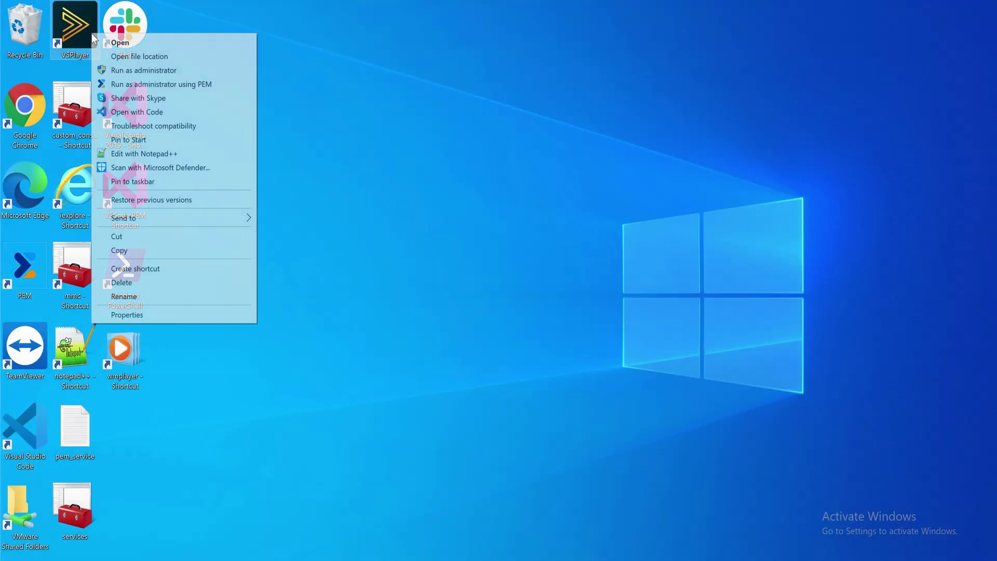
{"action": "left_click", "coordinate": [140, 85]}
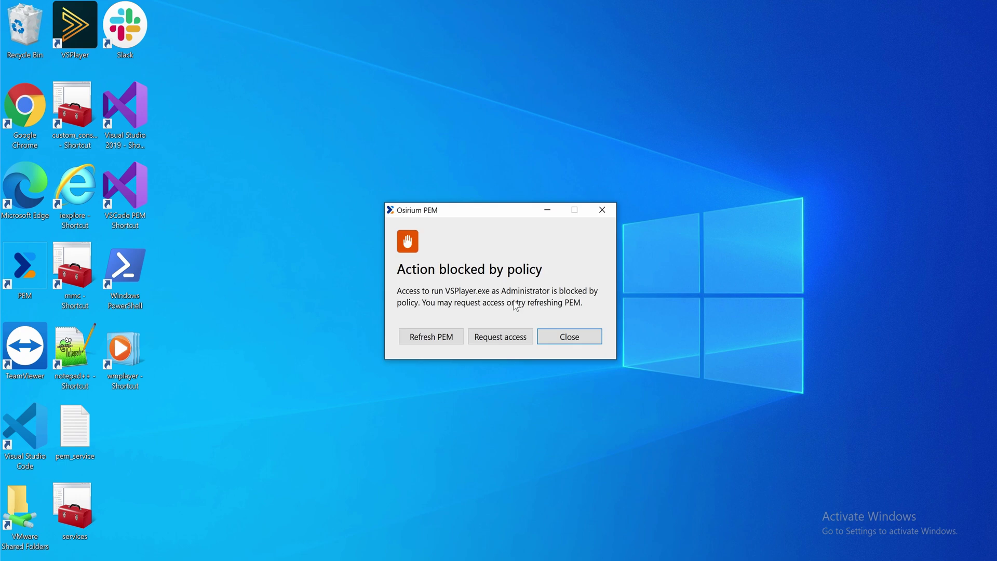
{"action": "left_click", "coordinate": [513, 339]}
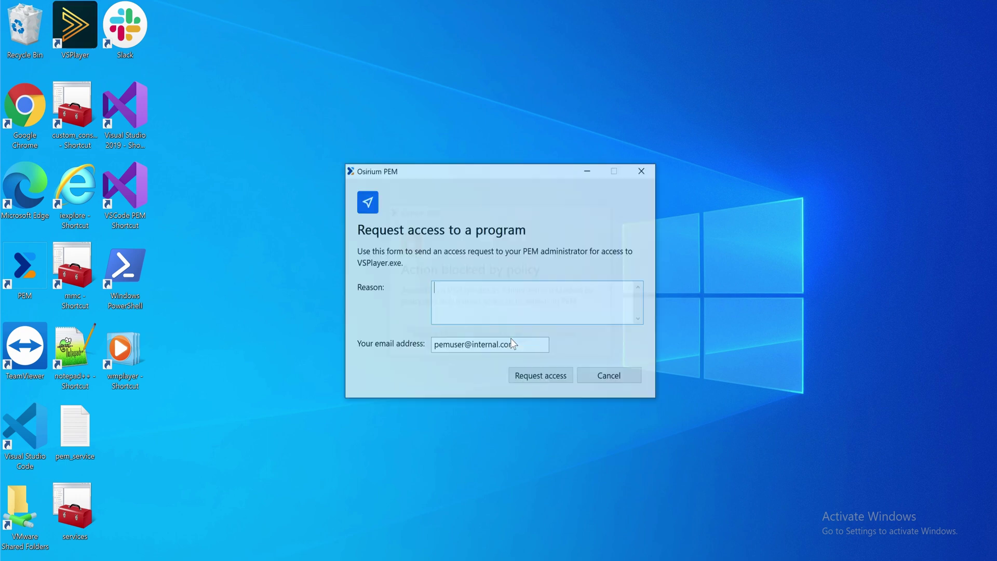
{"action": "type", "text": "I need access!"}
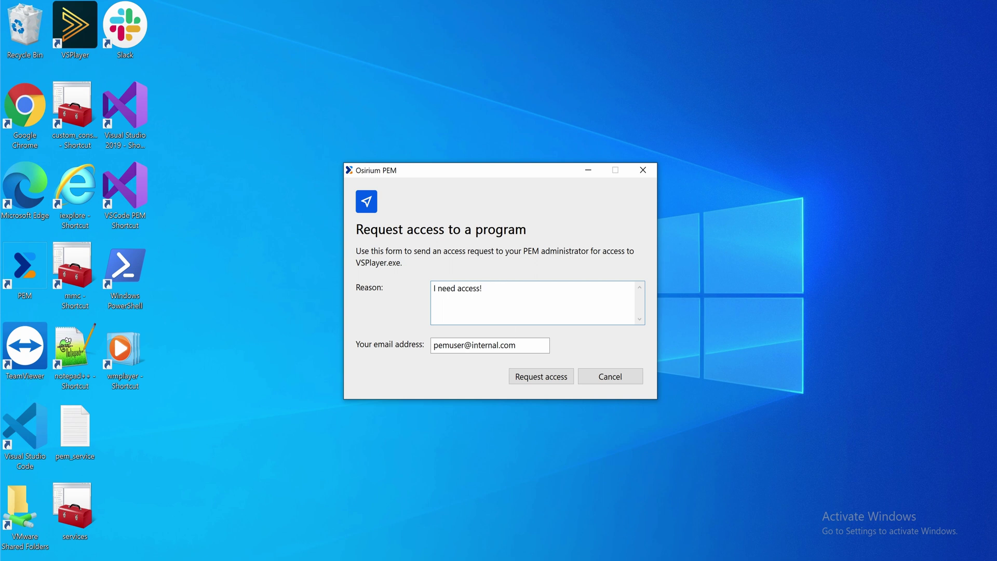
{"action": "left_click", "coordinate": [521, 377]}
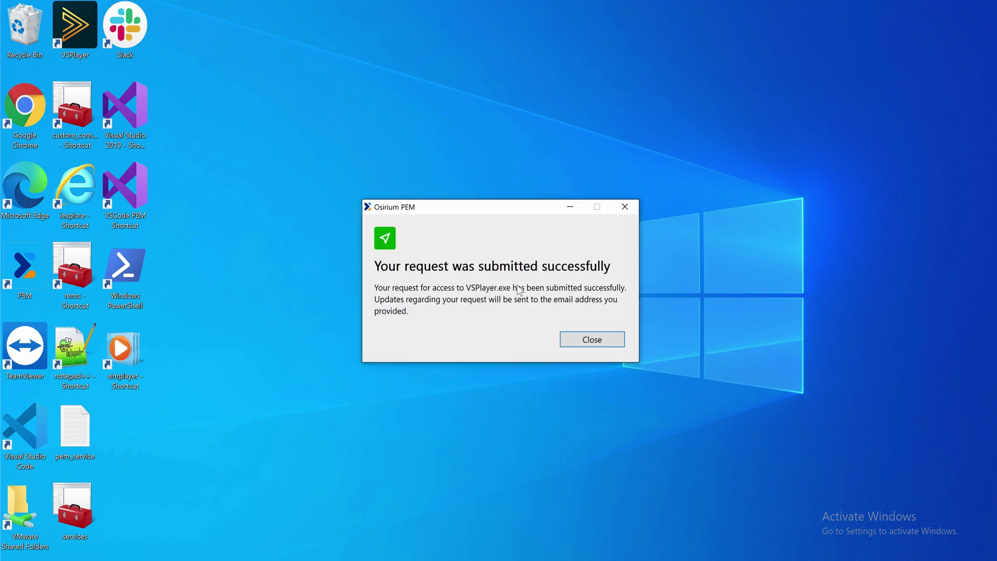
- Dismiss the request confirmation and approve the wmplayer.exe elevation request
{"action": "left_click", "coordinate": [580, 344]}
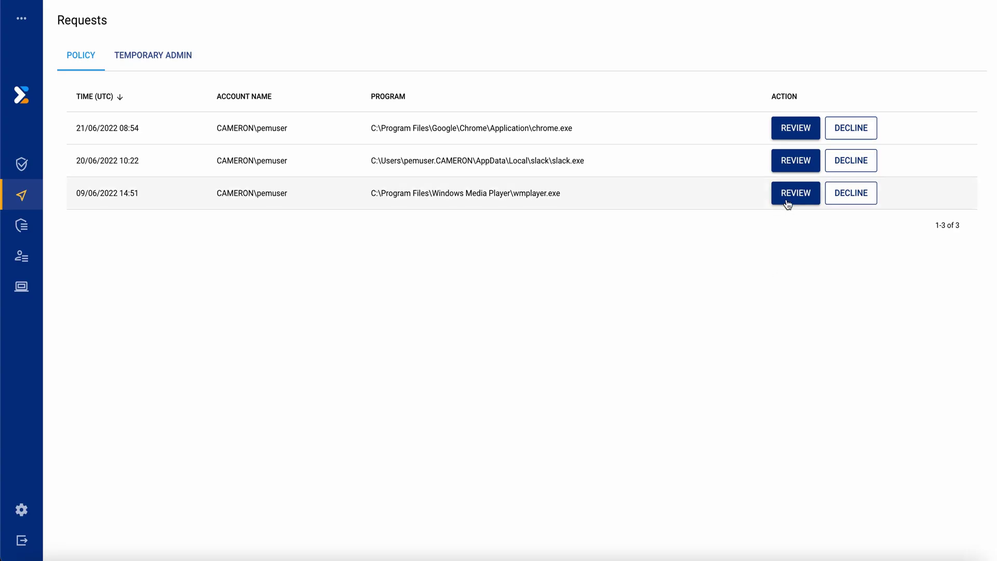
{"action": "left_click", "coordinate": [787, 200]}
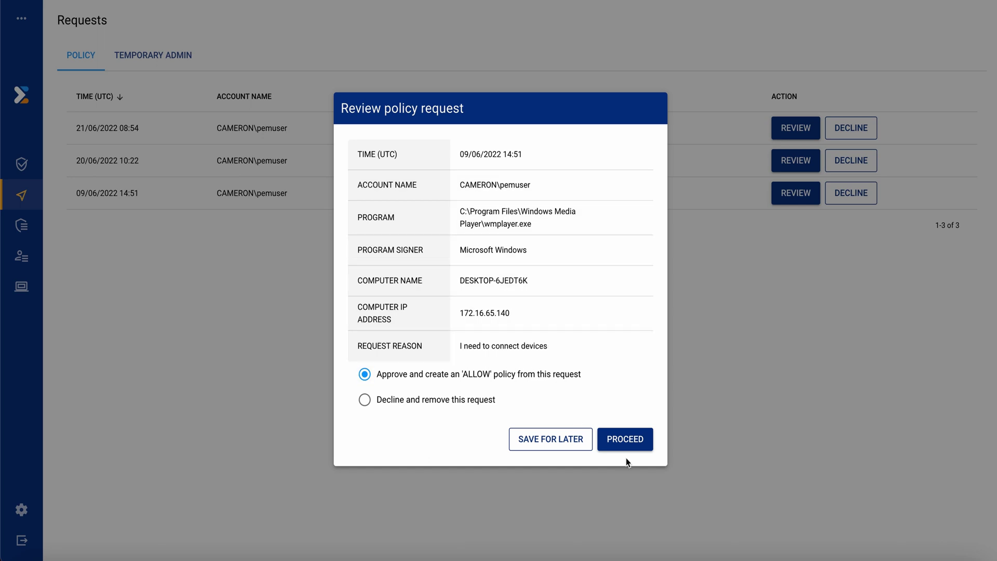
{"action": "left_click", "coordinate": [625, 439]}
- Create an ALLOW policy from the request for the pem users Active Directory group
{"action": "left_click", "coordinate": [450, 226]}
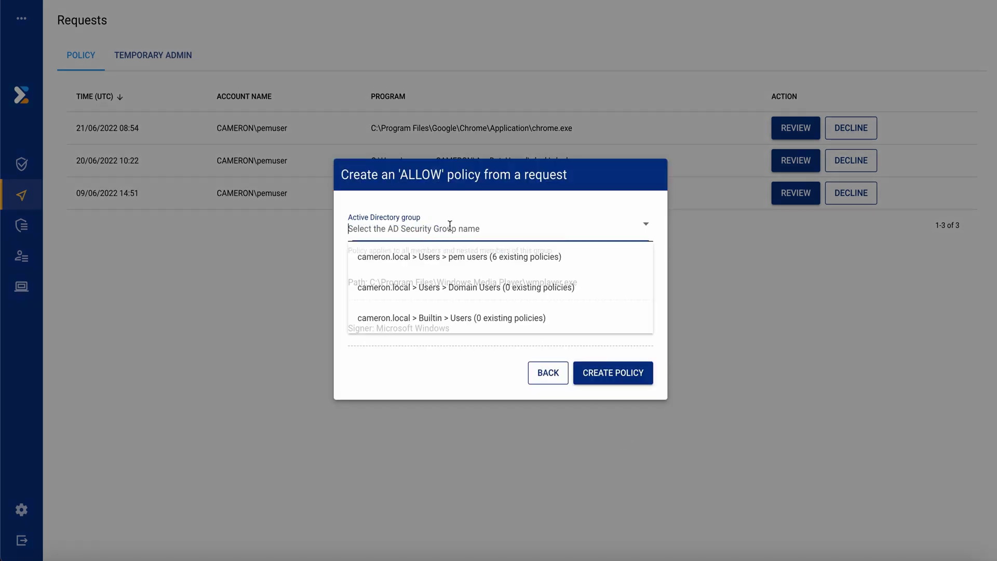
{"action": "left_click", "coordinate": [460, 257]}
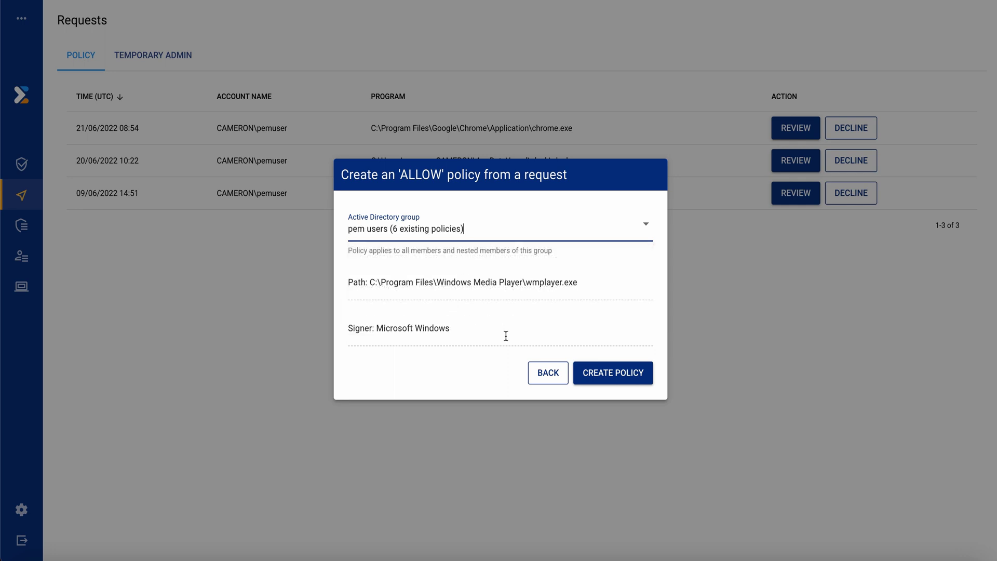
{"action": "left_click", "coordinate": [609, 382]}
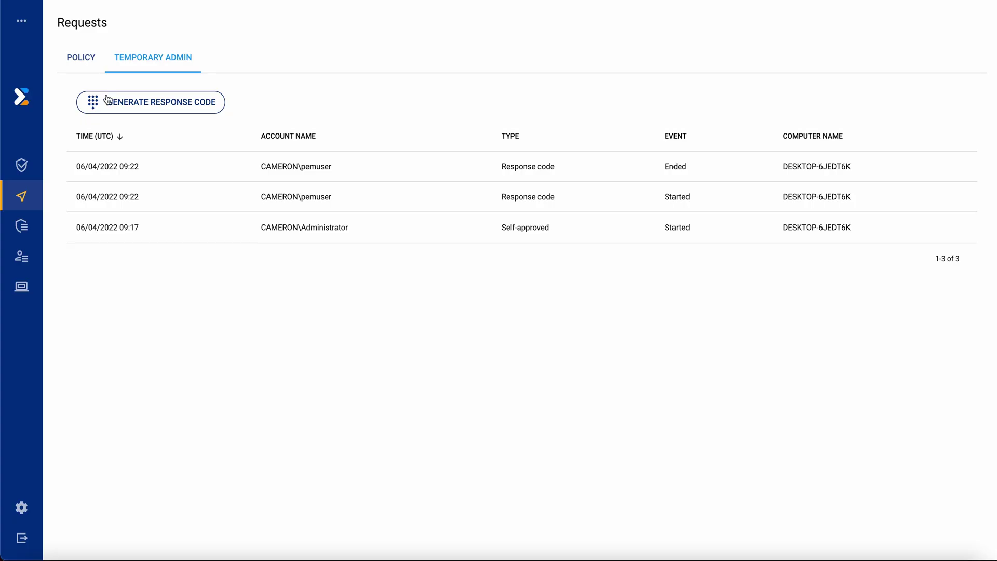
- Generate a temporary admin response code for the standard user account on computer DESKTOP-6JEDT6K
{"action": "left_click", "coordinate": [108, 102]}
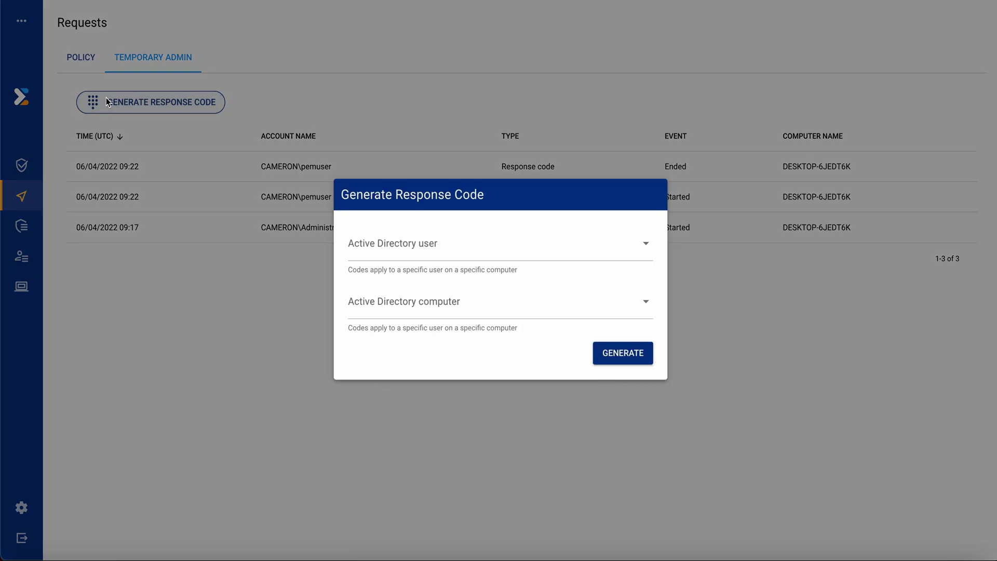
{"action": "left_click", "coordinate": [382, 234]}
{"action": "type", "text": "pem"}
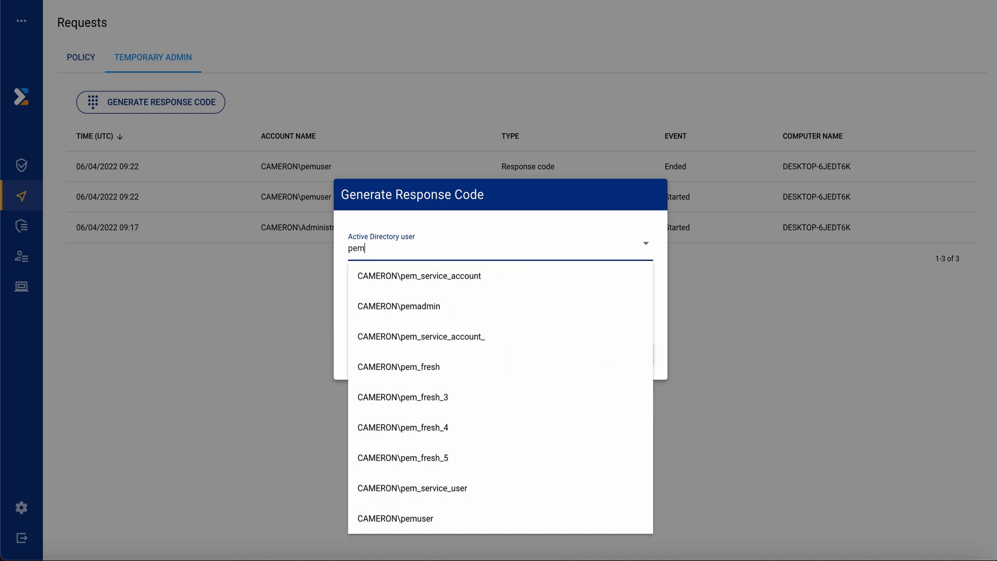
{"action": "type", "text": "us"}
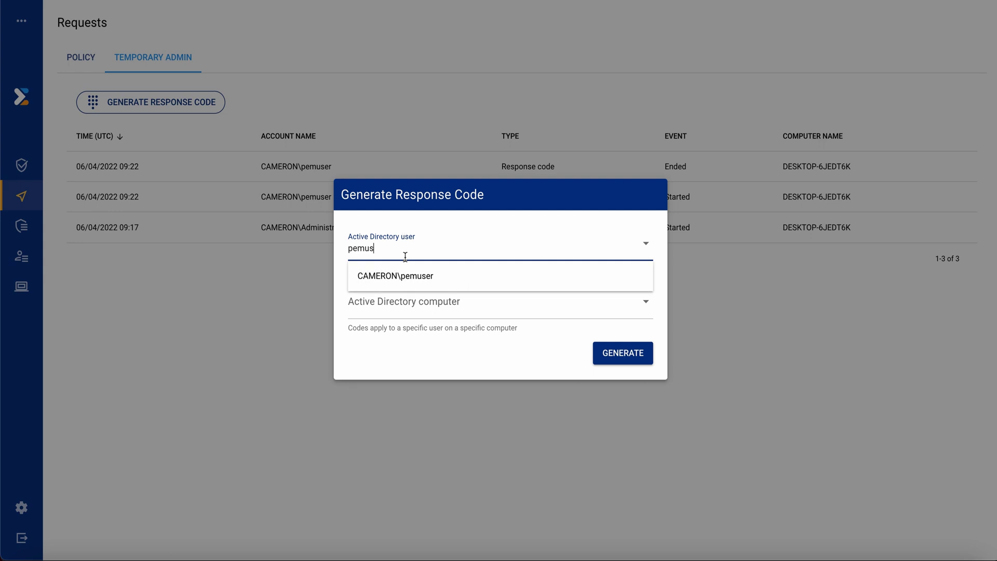
{"action": "left_click", "coordinate": [406, 275]}
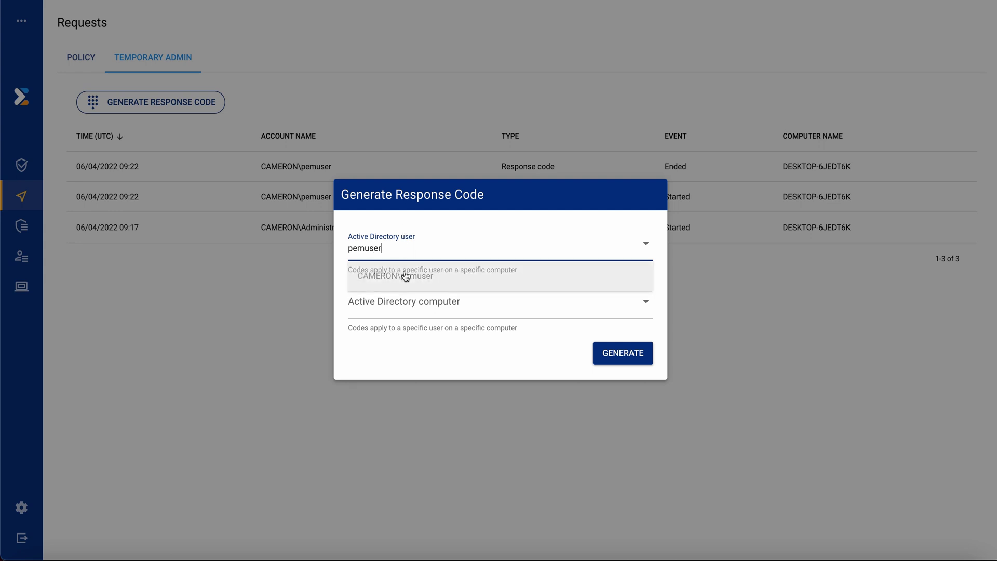
{"action": "left_click", "coordinate": [419, 300]}
{"action": "type", "text": "desk"}
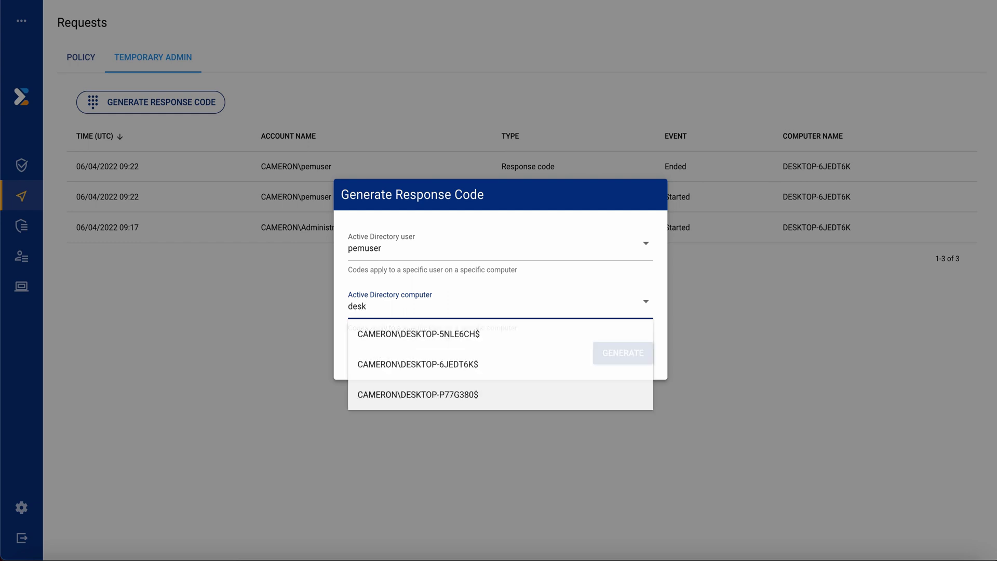
{"action": "left_click", "coordinate": [438, 353]}
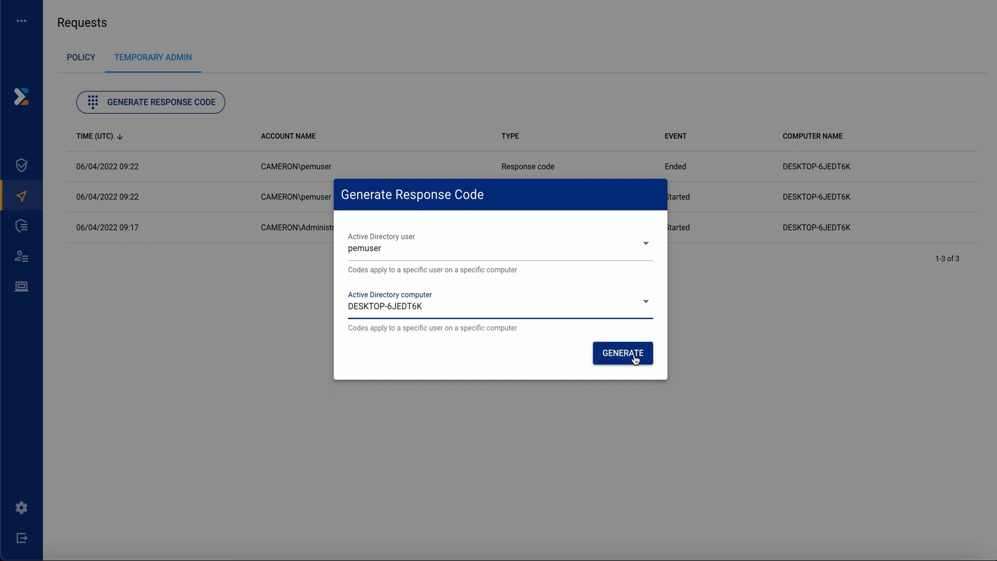
{"action": "left_click", "coordinate": [634, 356]}
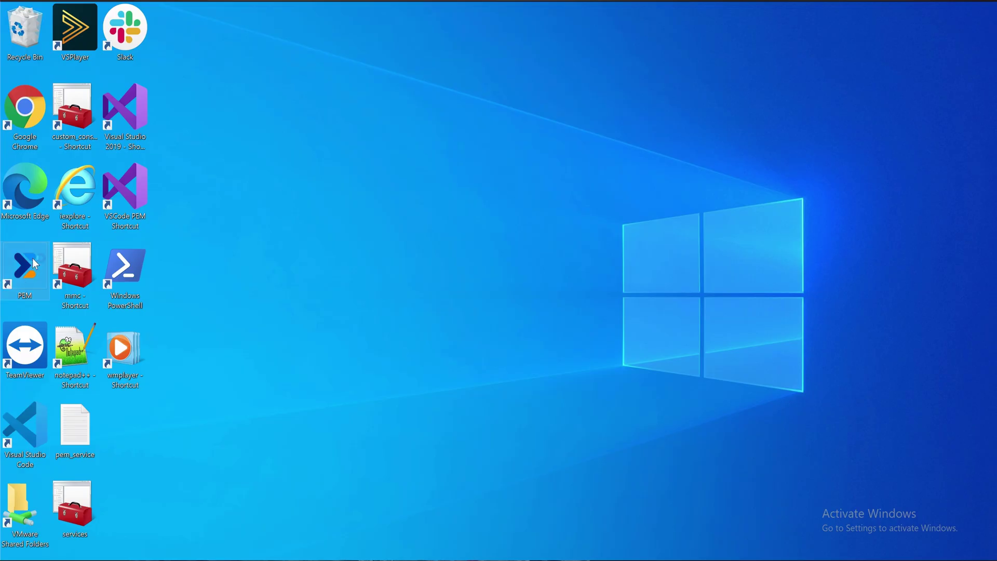
- Launch the PEM desktop client, paste the generated access code with Ctrl+V and submit it
{"action": "double_click", "coordinate": [33, 258]}
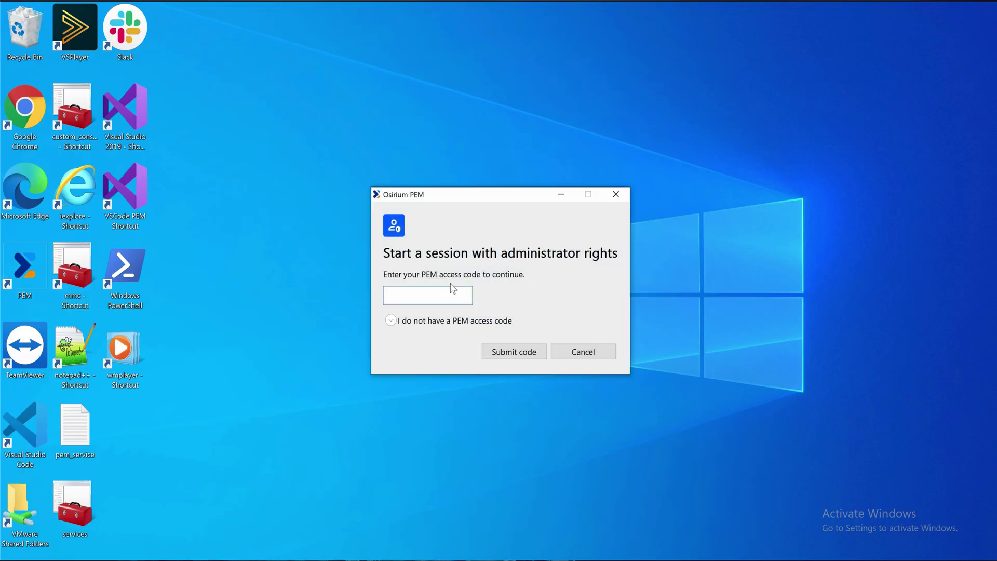
{"action": "type", "text": "PDGU 1206 A103"}
{"action": "left_click", "coordinate": [530, 356]}
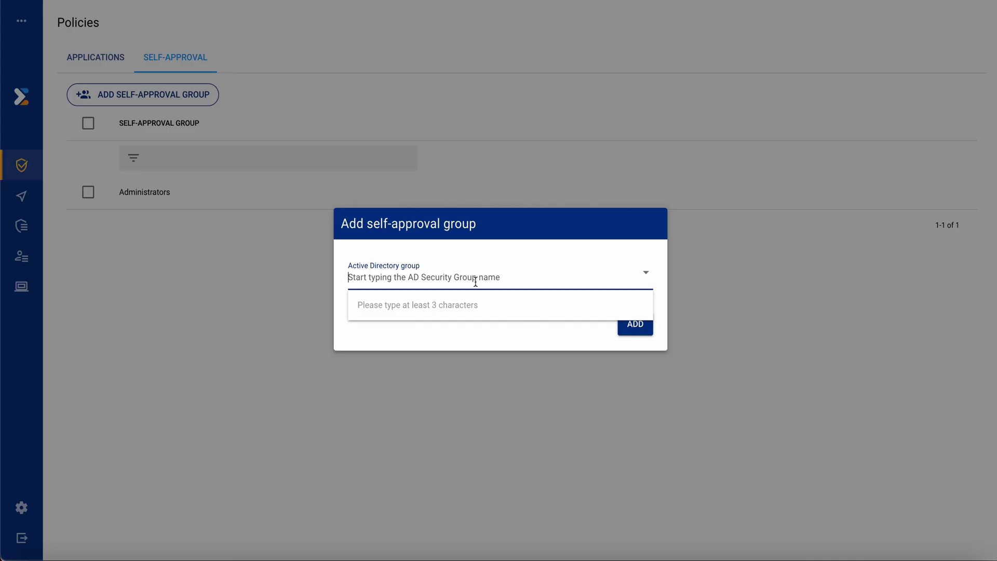
- Search 'networ' and add Network Configuration Operators as a self-approval group
{"action": "left_click", "coordinate": [474, 281]}
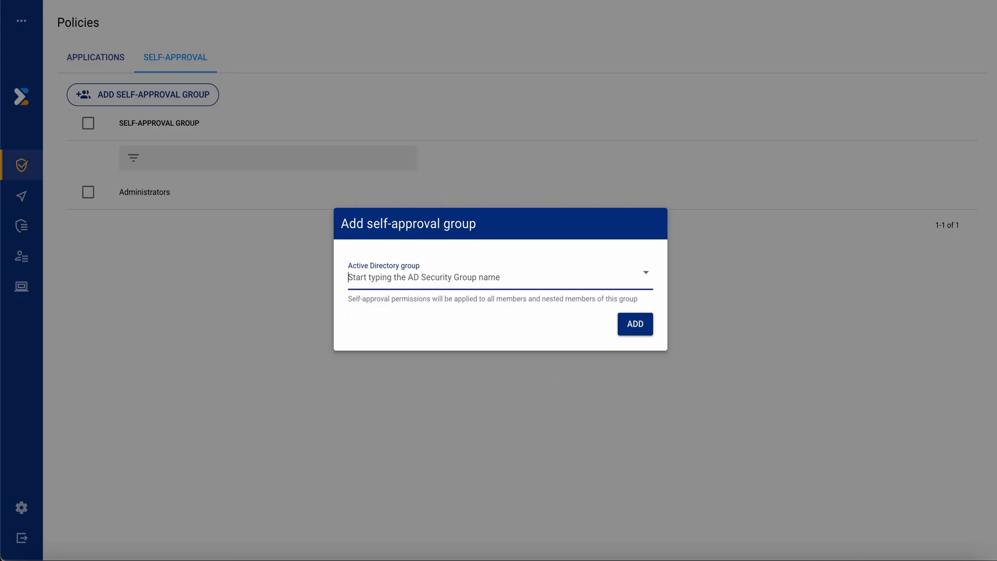
{"action": "type", "text": "networ"}
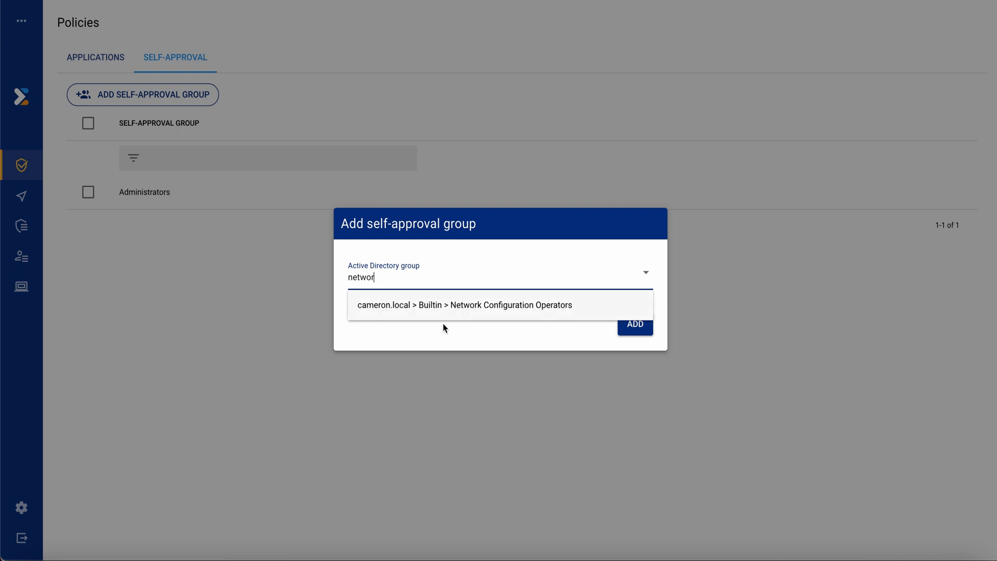
{"action": "left_click", "coordinate": [443, 317]}
{"action": "left_click", "coordinate": [625, 327]}
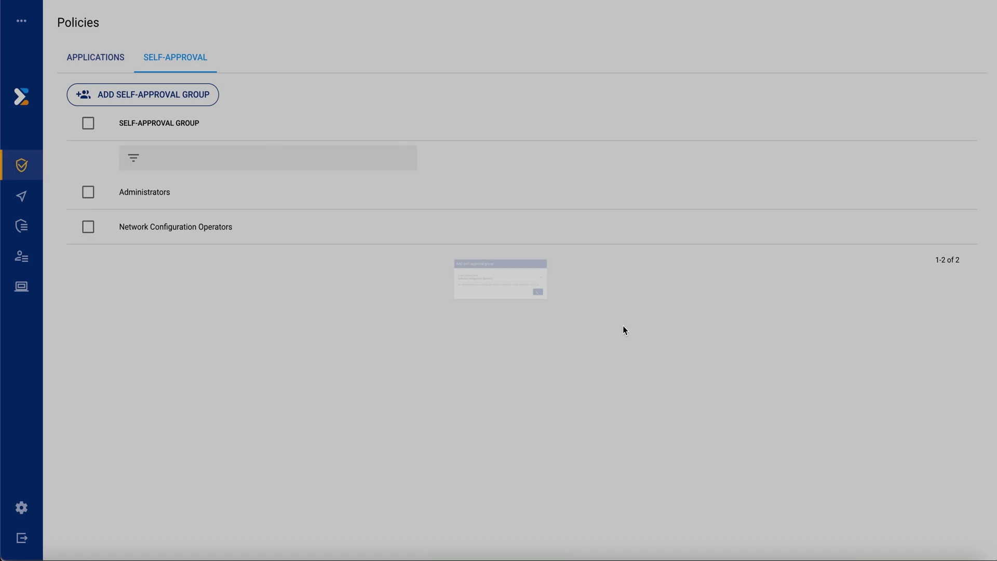